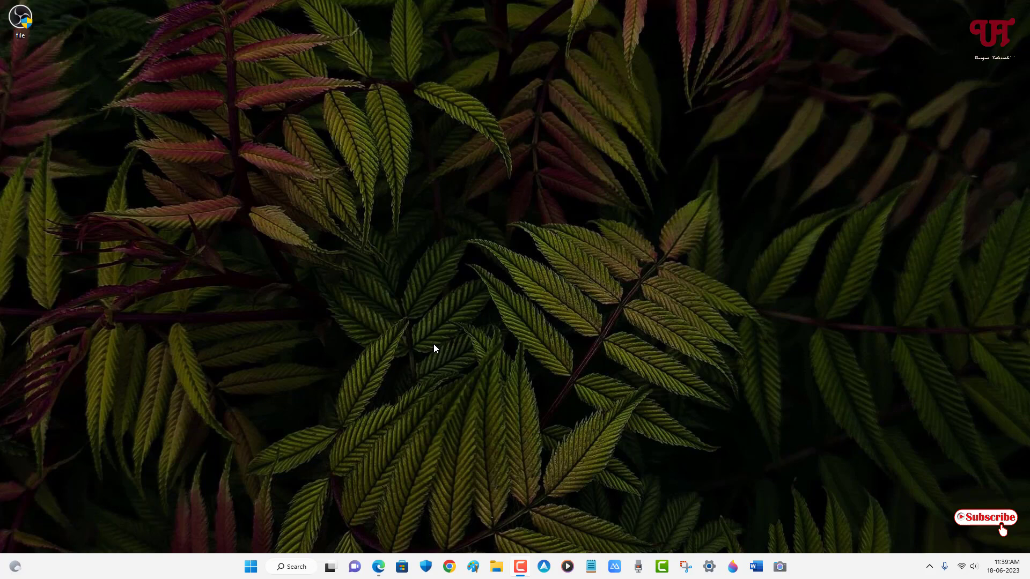
Step: Check the desktop installer's size in Properties, then open 7-zip.org from Edge's '7 zip' search
{"action": "right_click", "coordinate": [18, 19]}
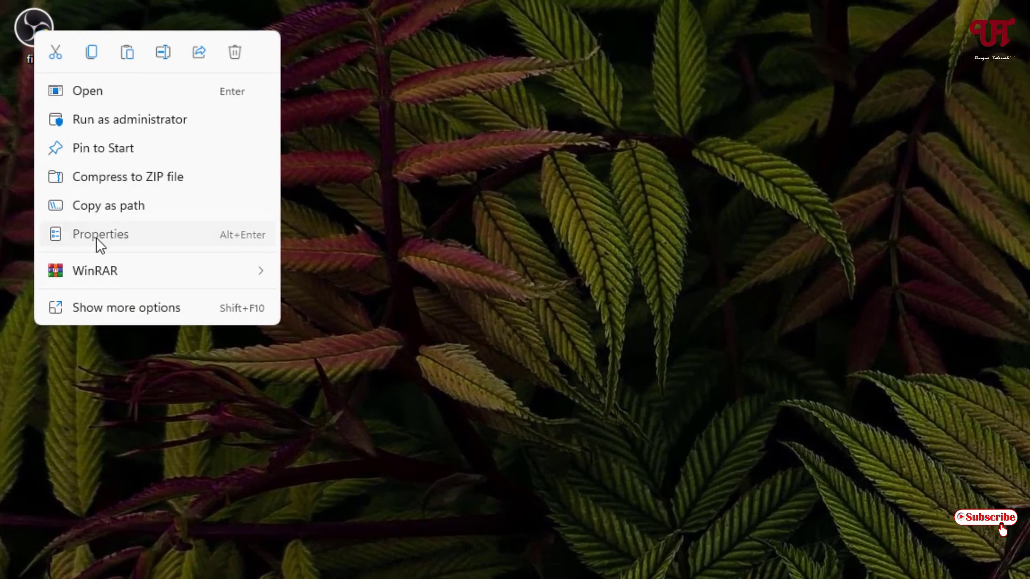
{"action": "left_click", "coordinate": [99, 245]}
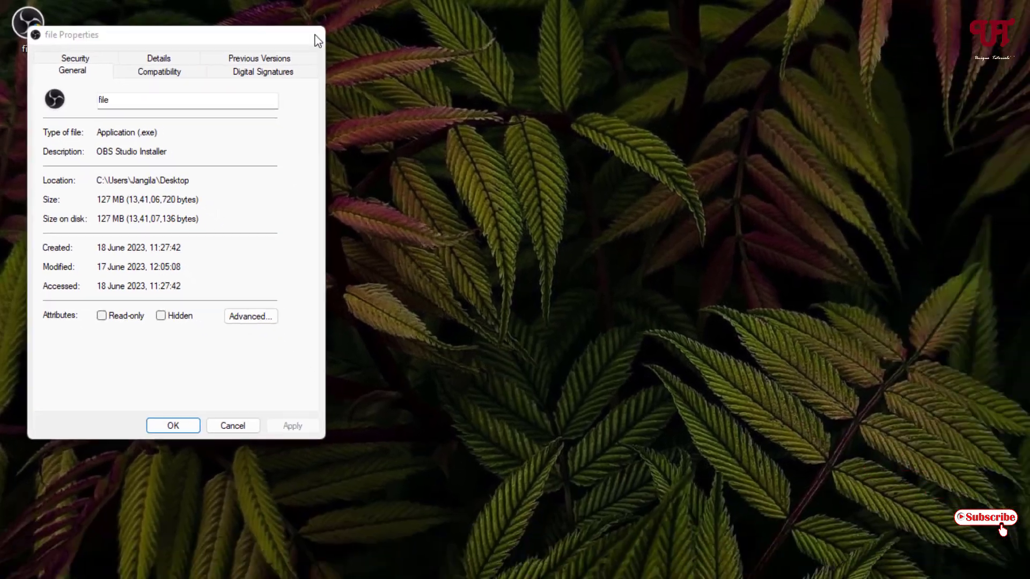
{"action": "left_click", "coordinate": [381, 43]}
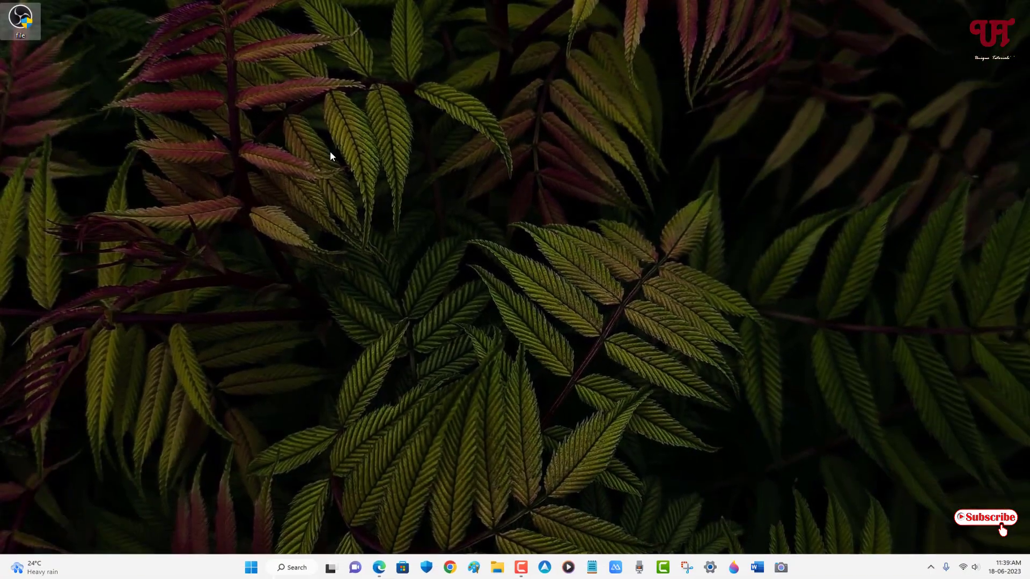
{"action": "left_click", "coordinate": [379, 566]}
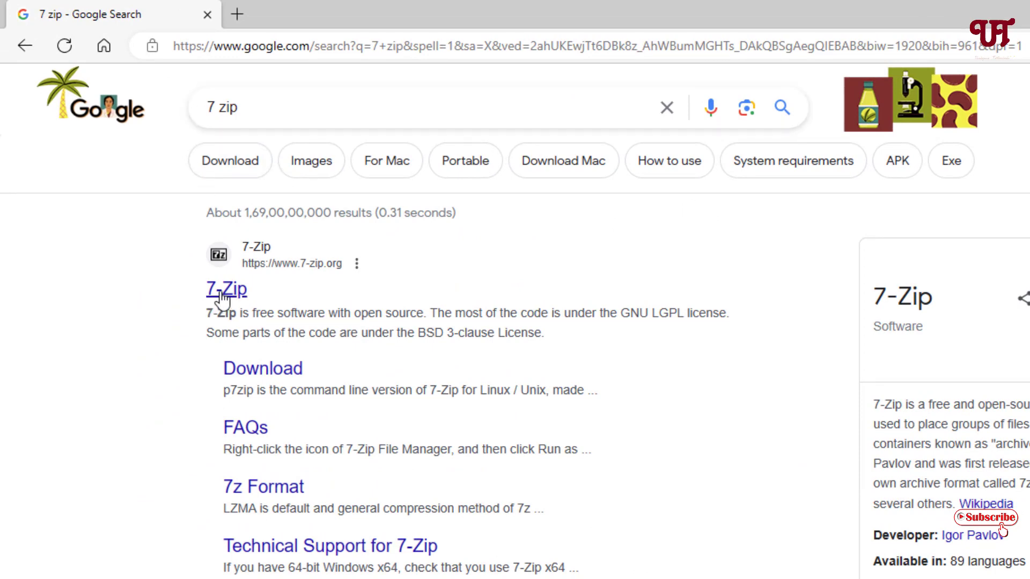
{"action": "left_click", "coordinate": [222, 300]}
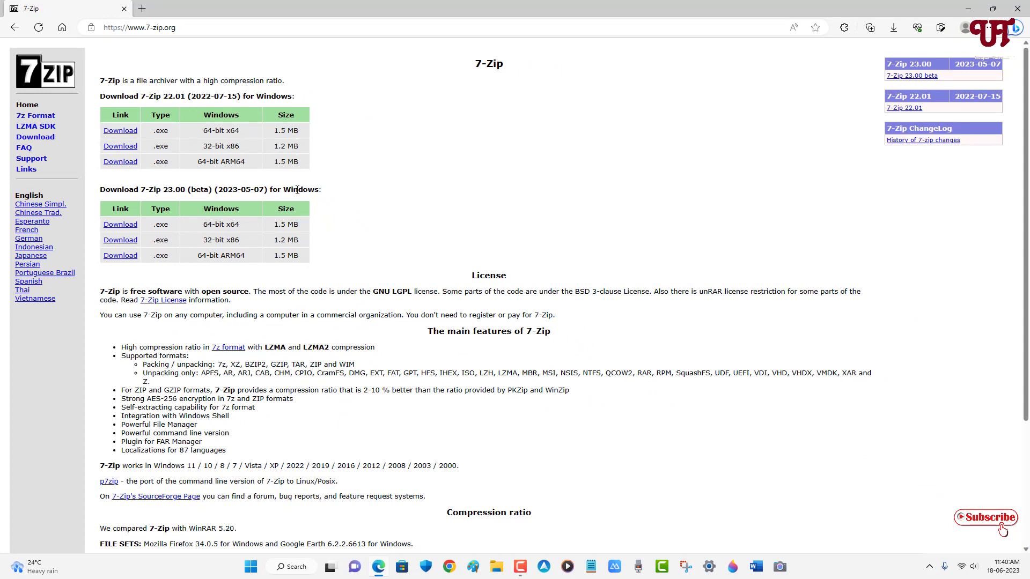
Step: Download the 64-bit 7-Zip 22.01 installer (7z2201-x64.exe) and show it in its folder
{"action": "left_click", "coordinate": [42, 139]}
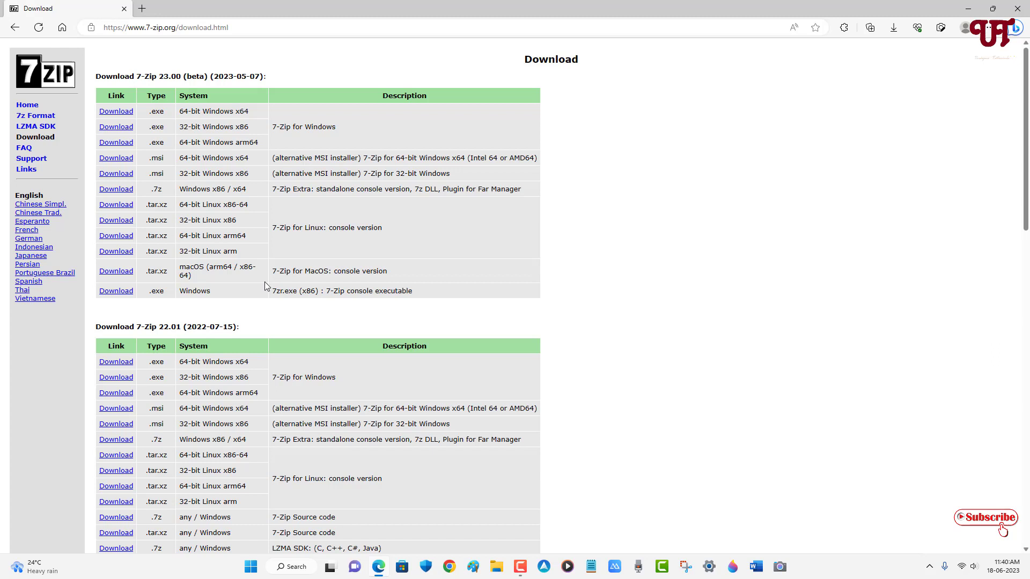
{"action": "left_click", "coordinate": [116, 363]}
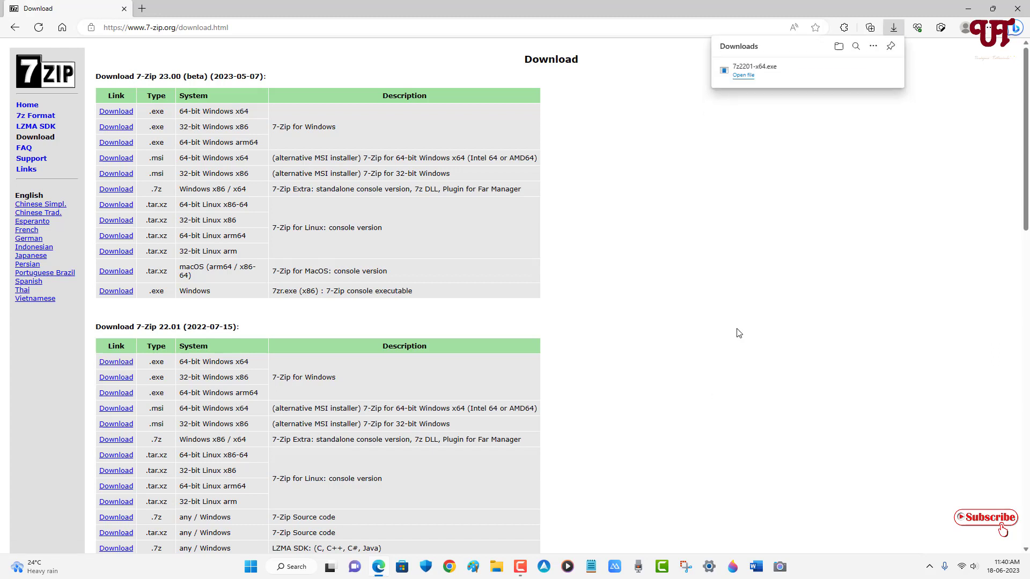
{"action": "left_click", "coordinate": [856, 71]}
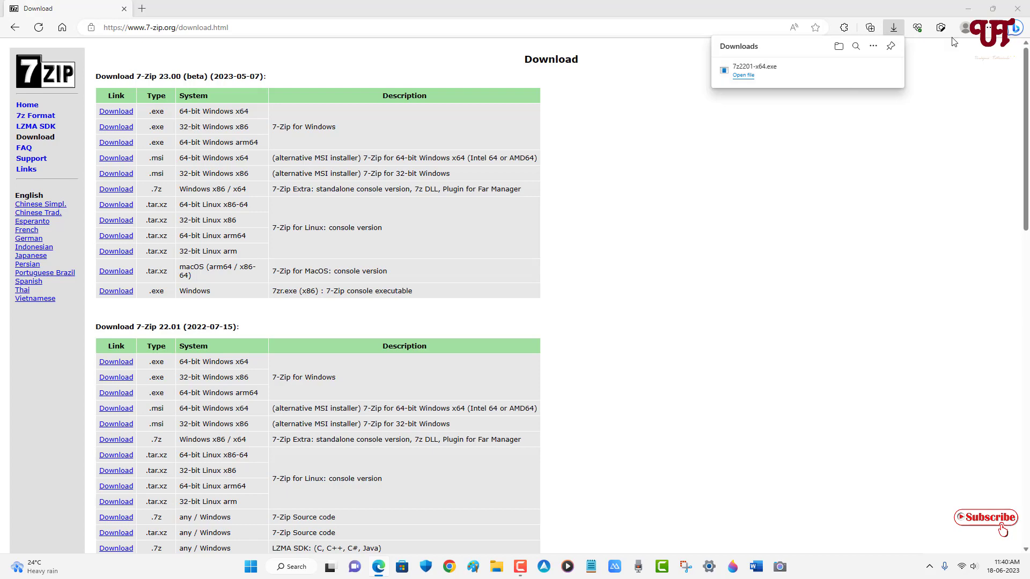
Step: Run 7z2201-x64.exe, install 7-Zip 22.01 (x64) to C:\Program Files\7-Zip\, and close setup
{"action": "left_click", "coordinate": [1017, 11]}
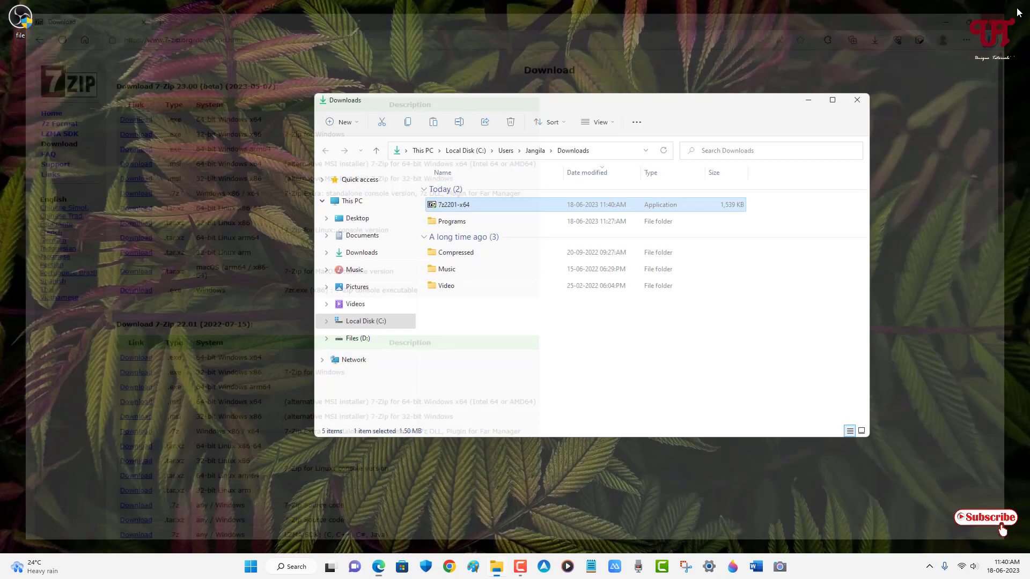
{"action": "double_click", "coordinate": [455, 206]}
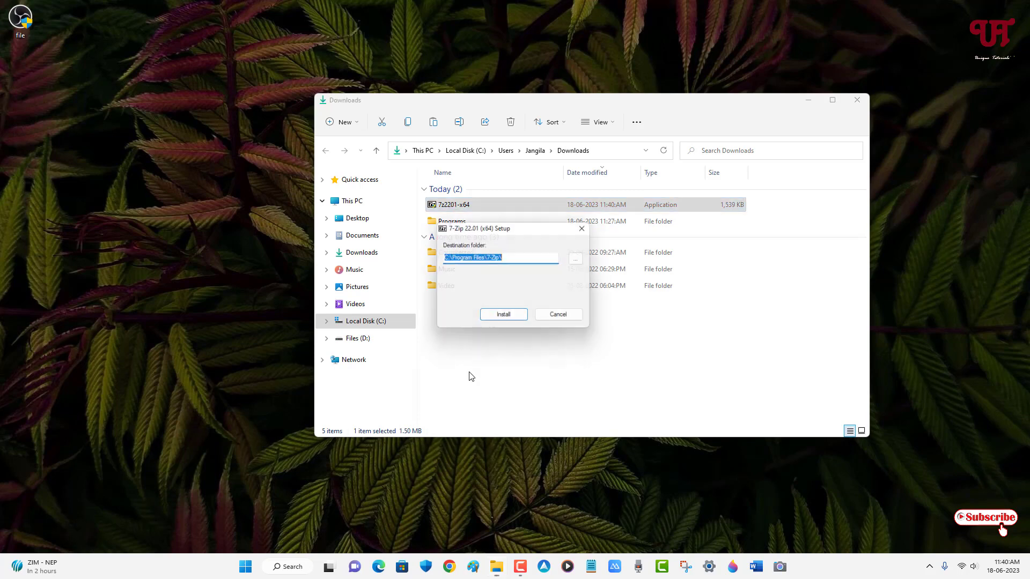
{"action": "left_click", "coordinate": [508, 320]}
{"action": "left_click", "coordinate": [857, 100]}
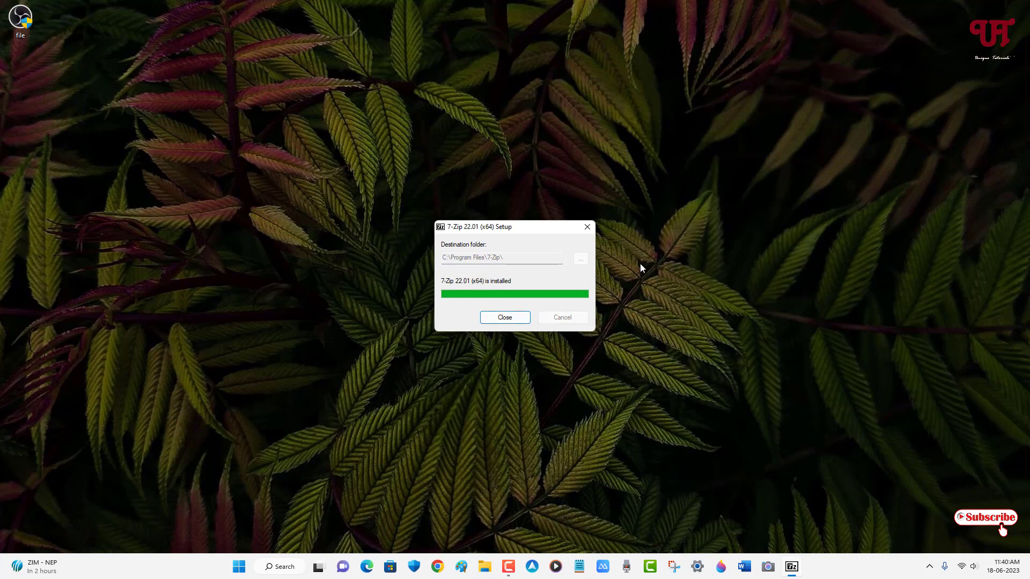
{"action": "left_click", "coordinate": [507, 317]}
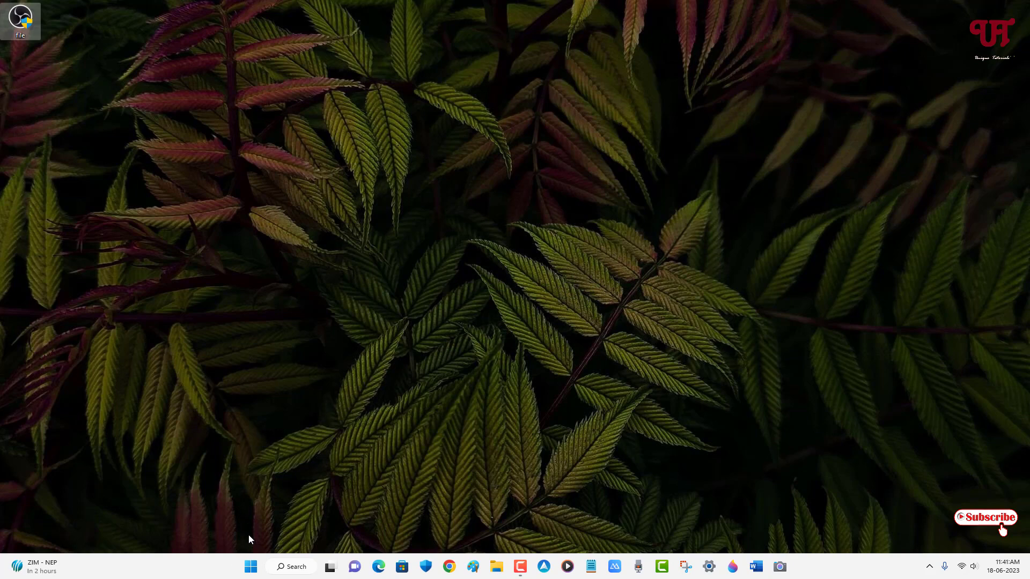
Step: Expand the 7-Zip folder in the Start menu's All apps list to show File Manager and Help
{"action": "left_click", "coordinate": [249, 567]}
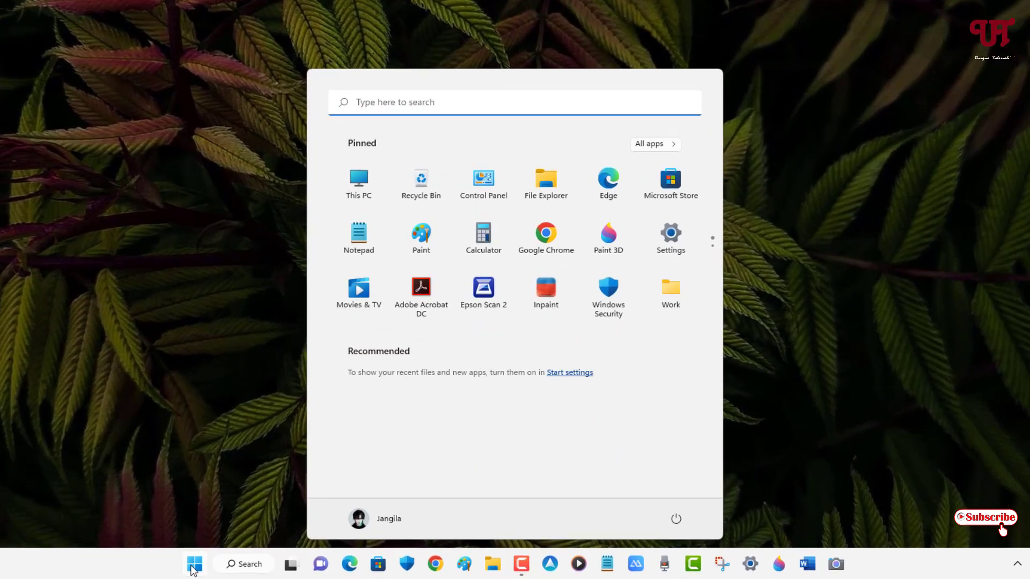
{"action": "left_click", "coordinate": [663, 99]}
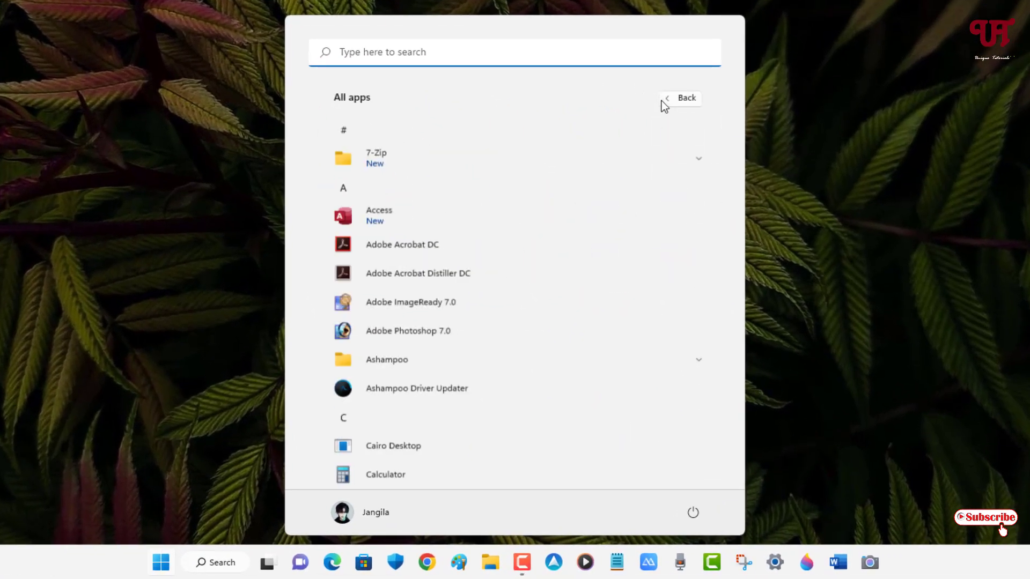
{"action": "left_click", "coordinate": [378, 165]}
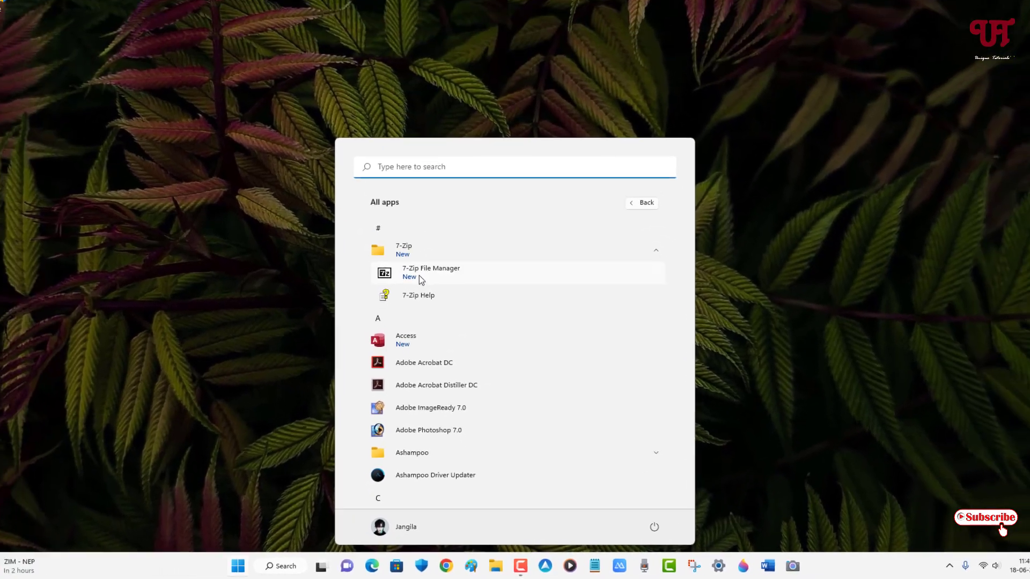
Step: Launch 7-Zip File Manager and drop the desktop installer onto it to start archive file.7z
{"action": "left_click", "coordinate": [396, 194]}
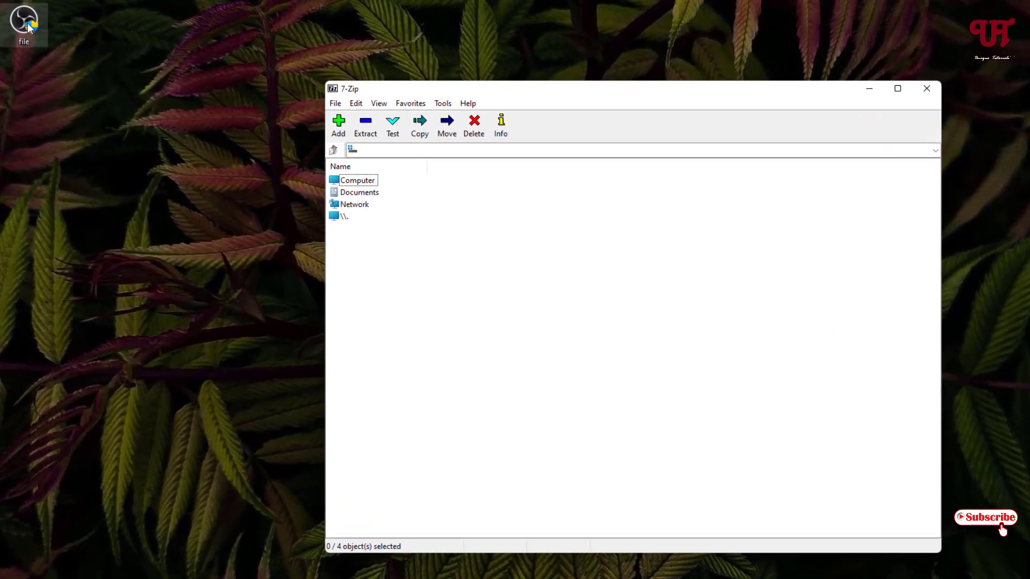
{"action": "left_click_drag", "start_coordinate": [24, 21], "coordinate": [433, 275]}
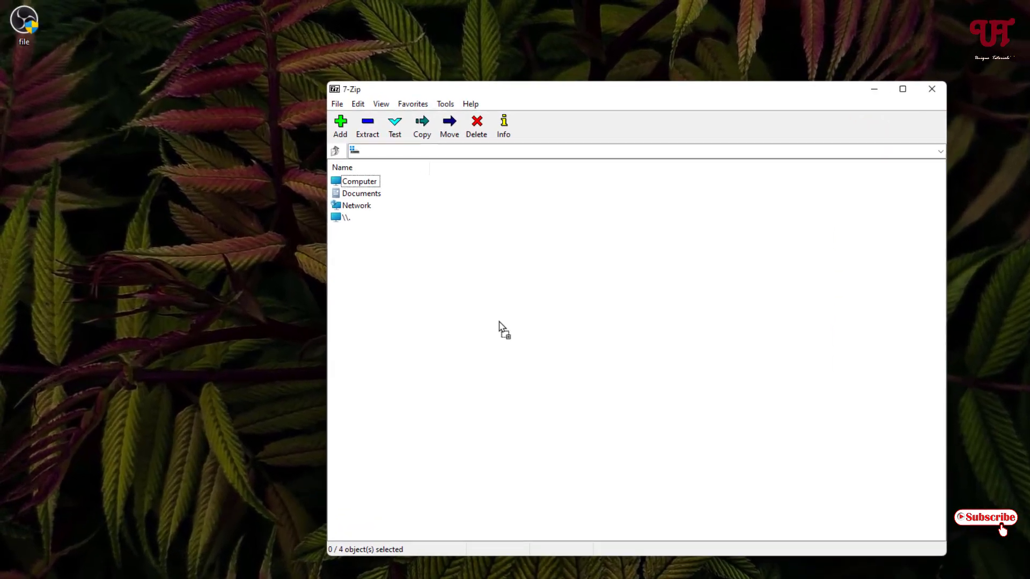
{"action": "left_click_drag", "start_coordinate": [499, 322], "coordinate": [499, 323]}
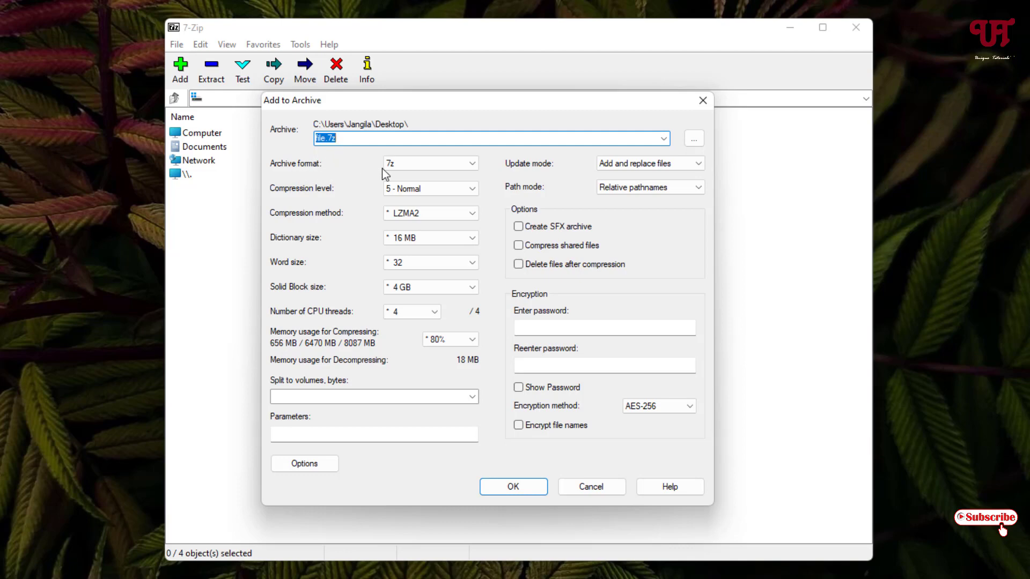
Step: Keep the 7z format and the 5 - Normal compression level for file.7z
{"action": "left_click", "coordinate": [465, 170]}
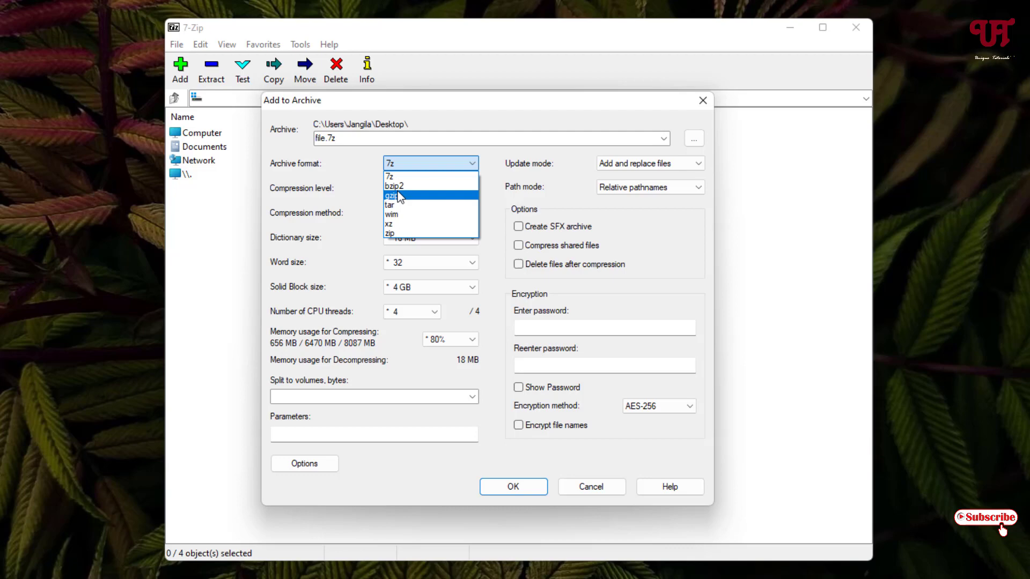
{"action": "left_click", "coordinate": [365, 176]}
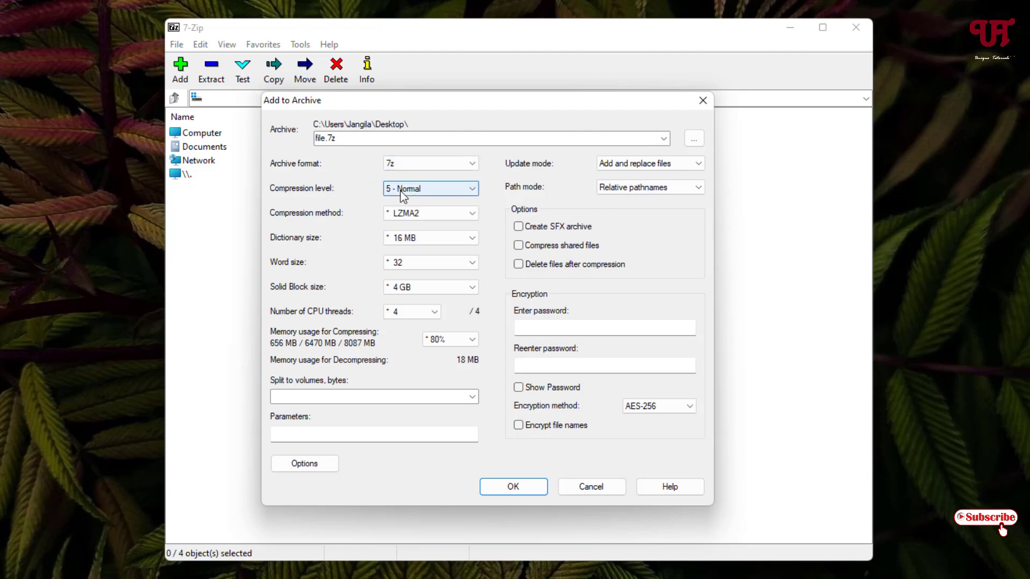
{"action": "left_click", "coordinate": [419, 189]}
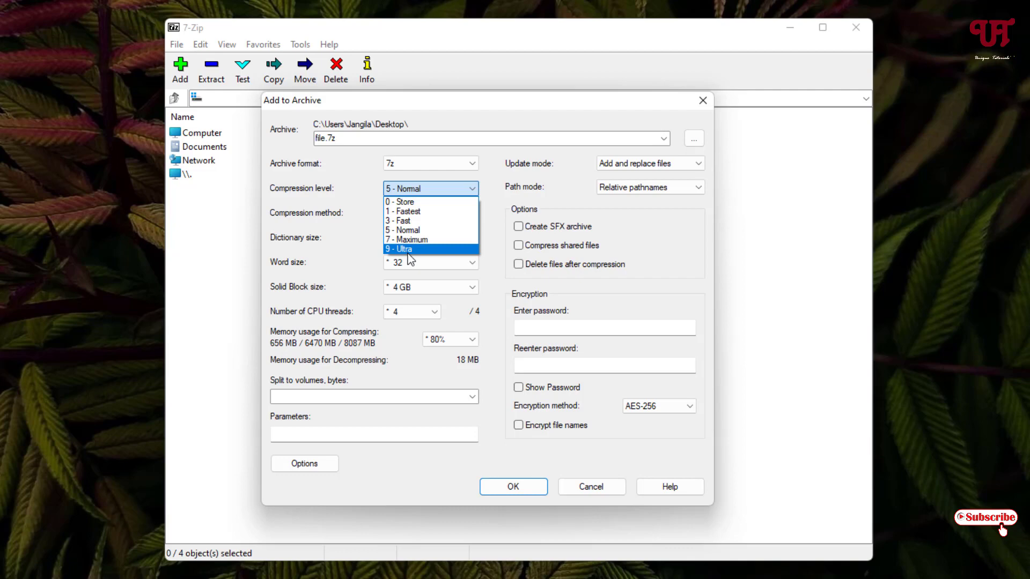
{"action": "left_click", "coordinate": [365, 228]}
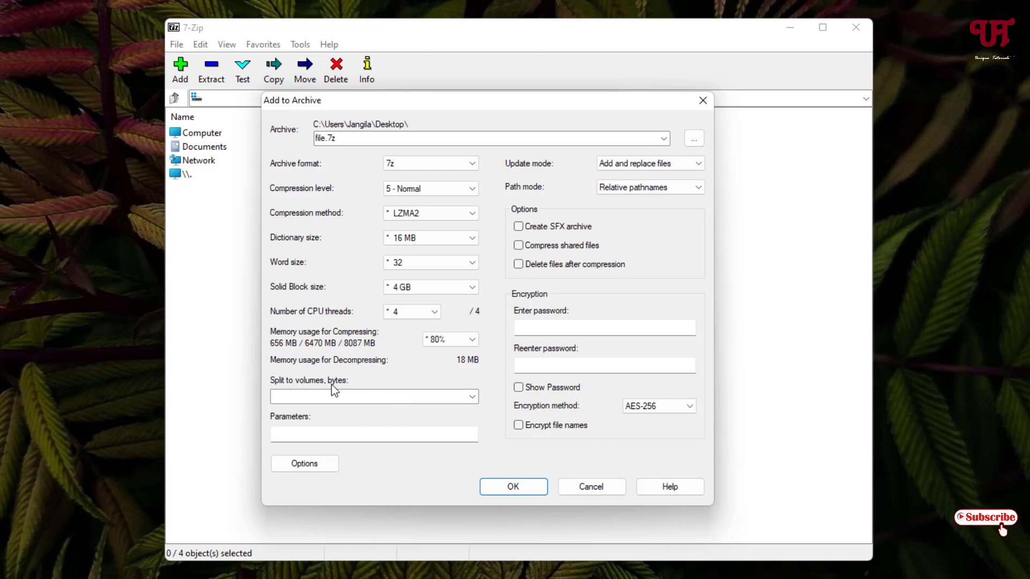
Step: Set Split to volumes to 10M and start compressing the installer into file.7z
{"action": "left_click", "coordinate": [470, 400]}
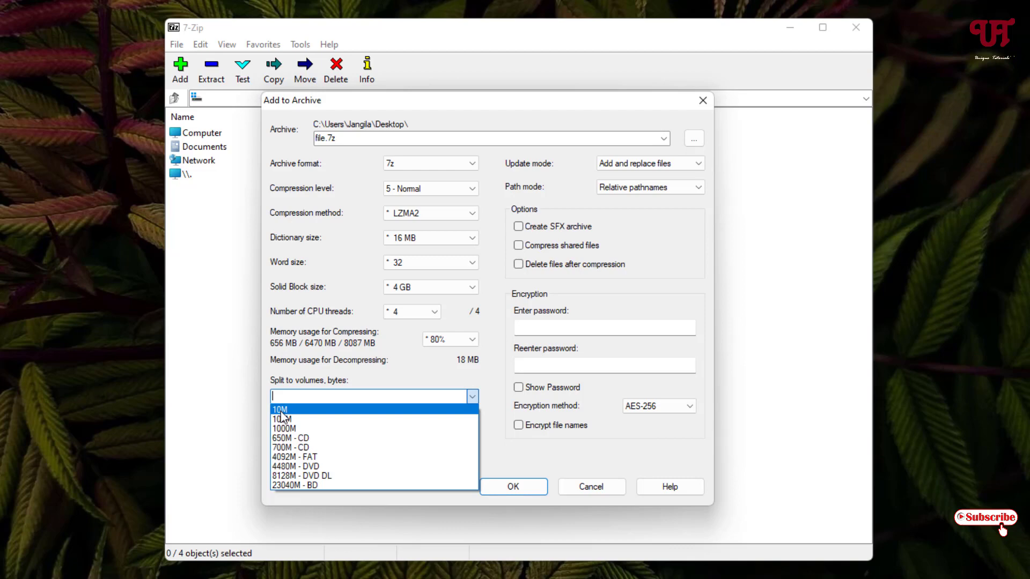
{"action": "left_click", "coordinate": [280, 411]}
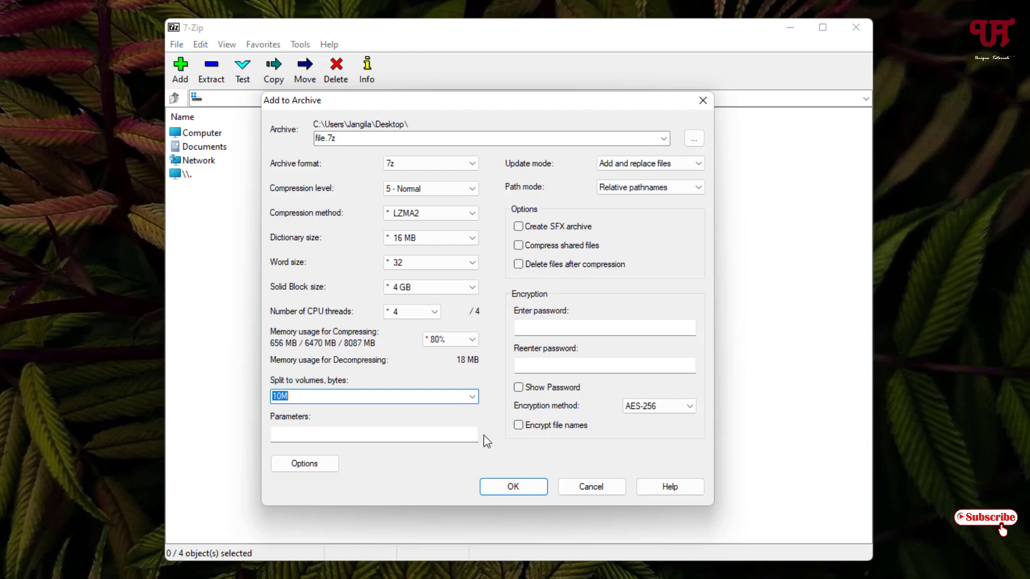
{"action": "left_click", "coordinate": [512, 488]}
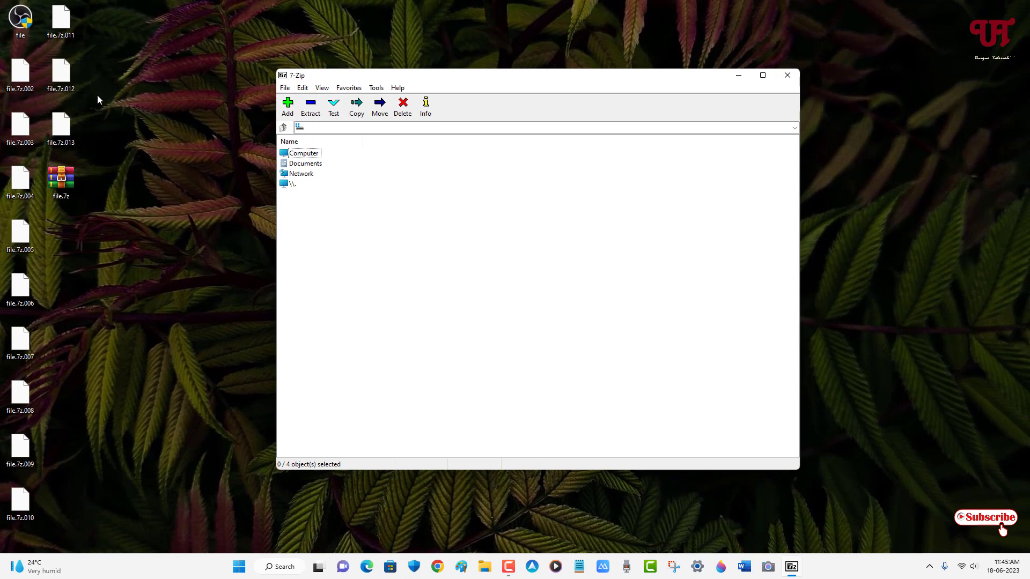
Step: Check the split volumes' sizes: 10.0 MB each, with file.7z.013 at 7.84 MB
{"action": "left_click", "coordinate": [70, 189]}
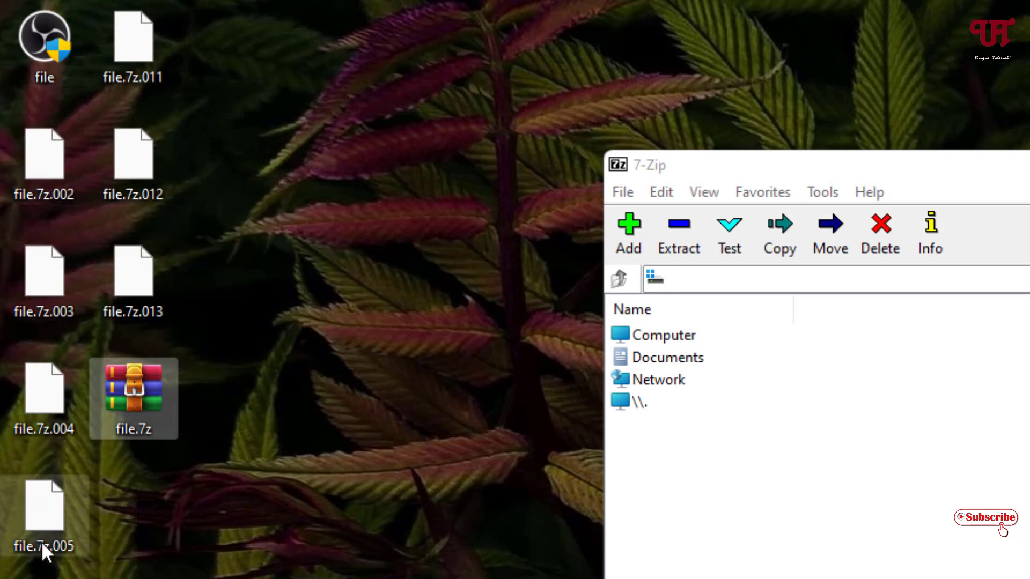
{"action": "mouse_move", "coordinate": [154, 51]}
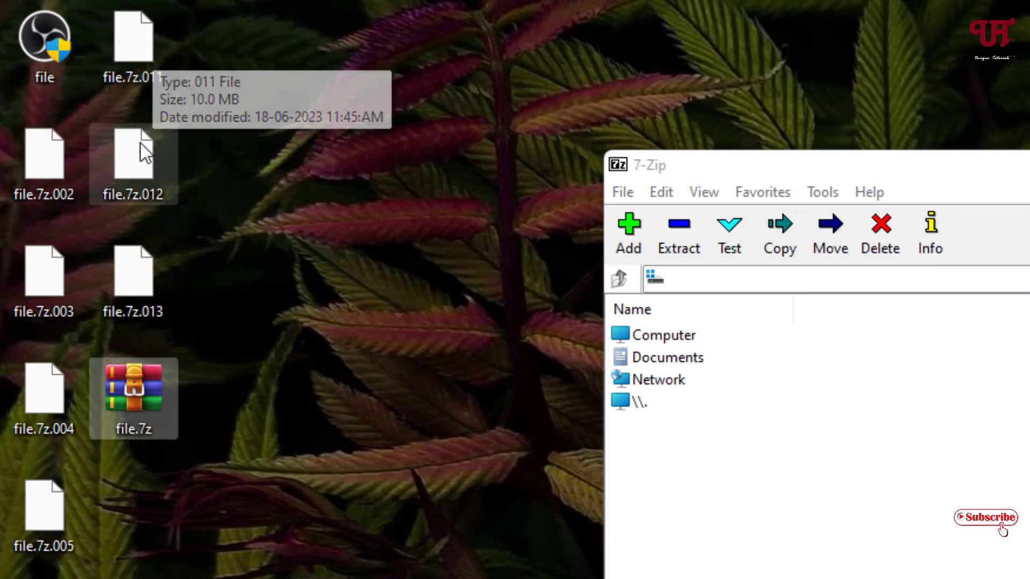
{"action": "mouse_move", "coordinate": [137, 283]}
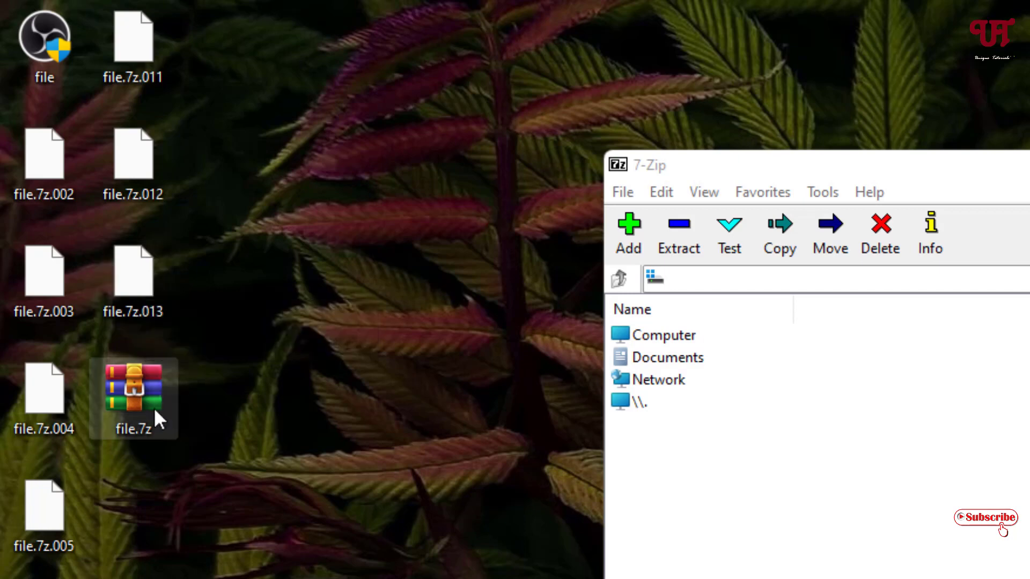
Step: Confirm in Properties that the original installer is 127 MB, then close the dialog
{"action": "right_click", "coordinate": [37, 44]}
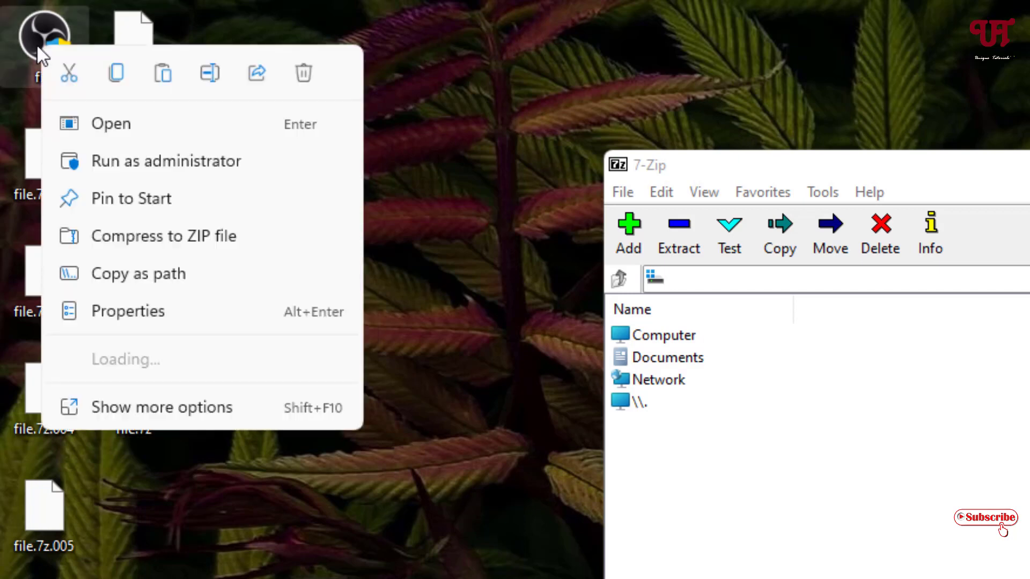
{"action": "left_click", "coordinate": [147, 313]}
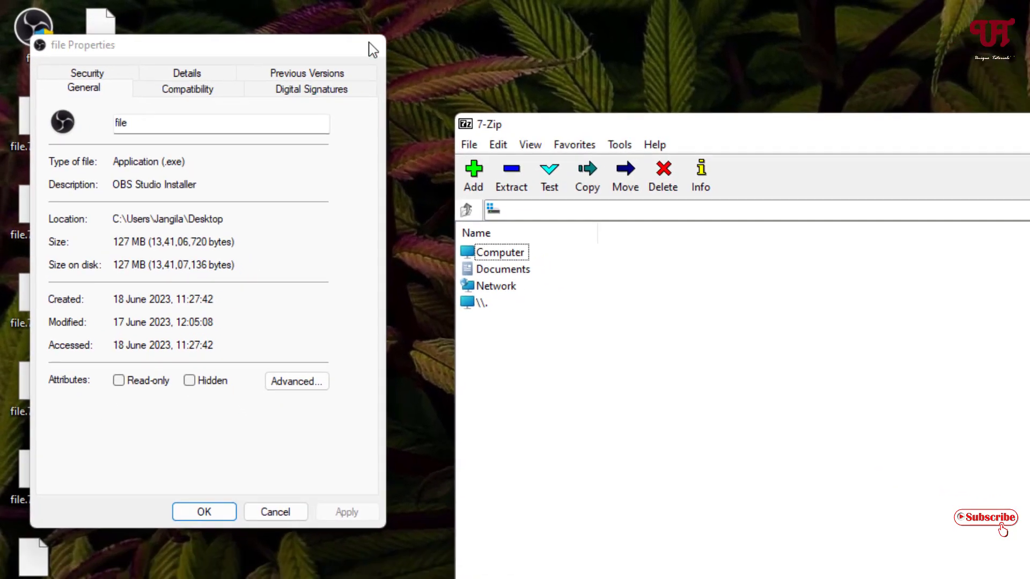
{"action": "left_click", "coordinate": [396, 47]}
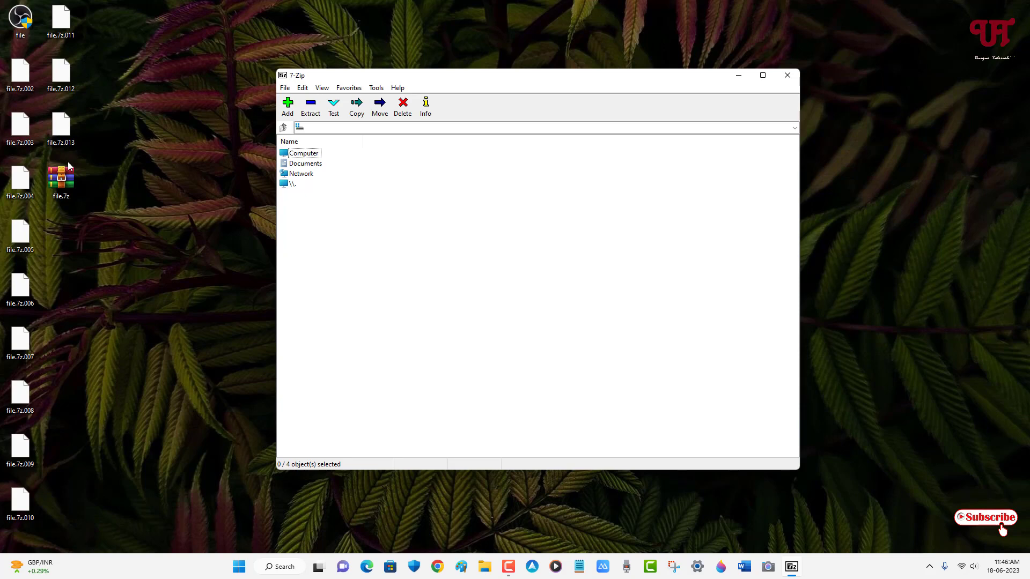
Step: Delete the original installer, then use 7-Zip Extract Here on file.7z to restore it
{"action": "left_click", "coordinate": [24, 35]}
{"action": "key", "text": "Delete"}
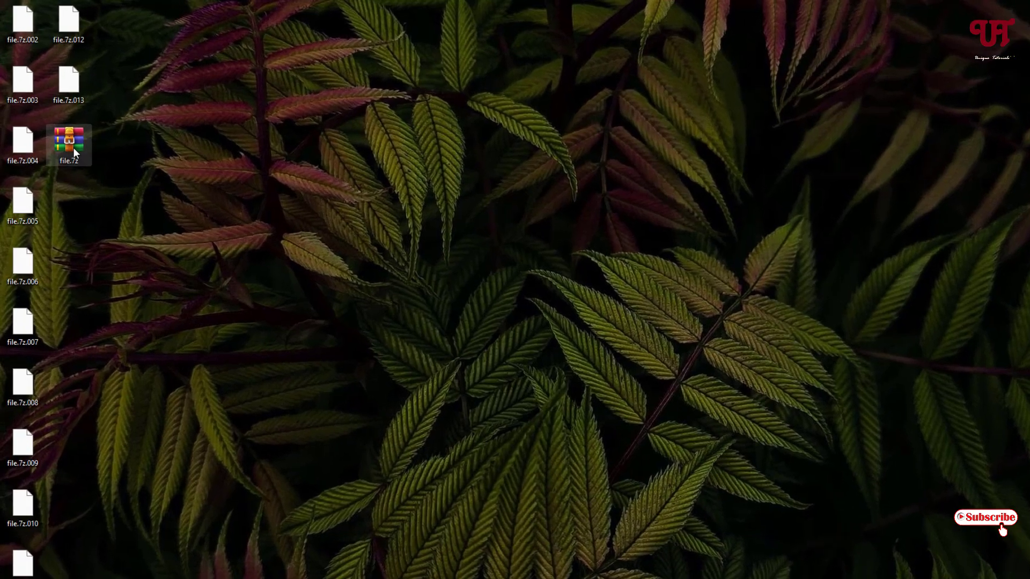
{"action": "right_click", "coordinate": [65, 131]}
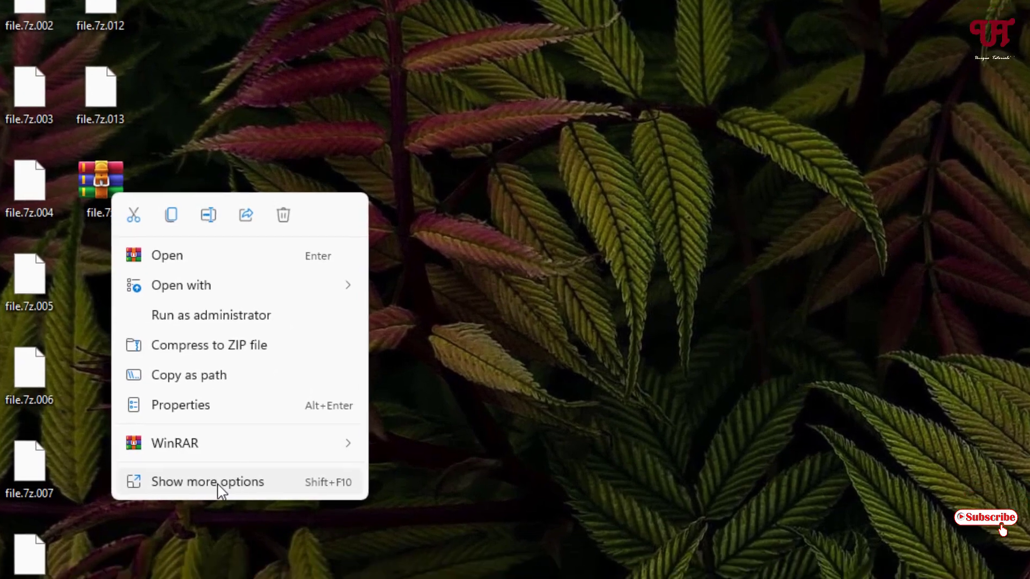
{"action": "left_click", "coordinate": [222, 512]}
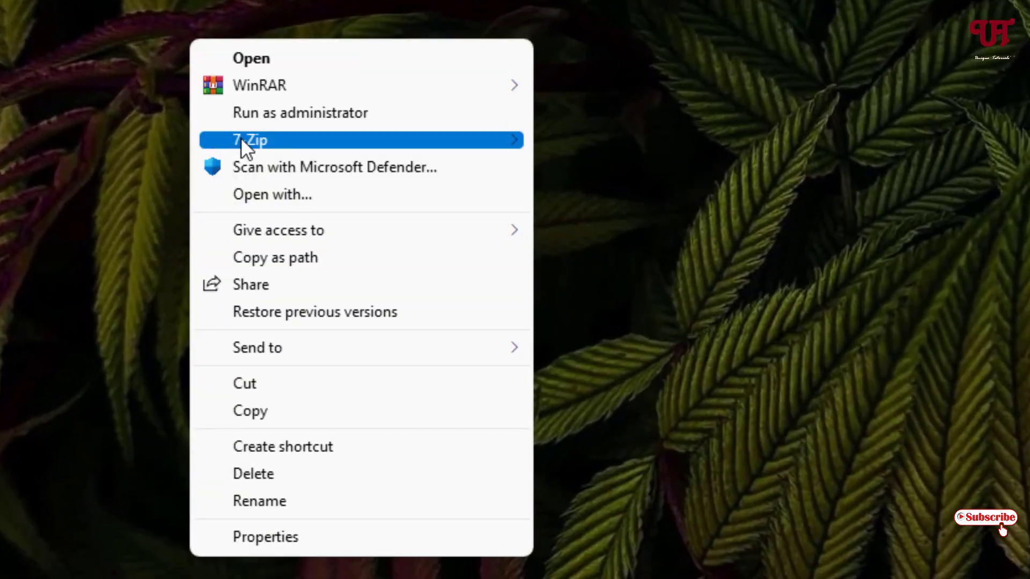
{"action": "mouse_move", "coordinate": [240, 138]}
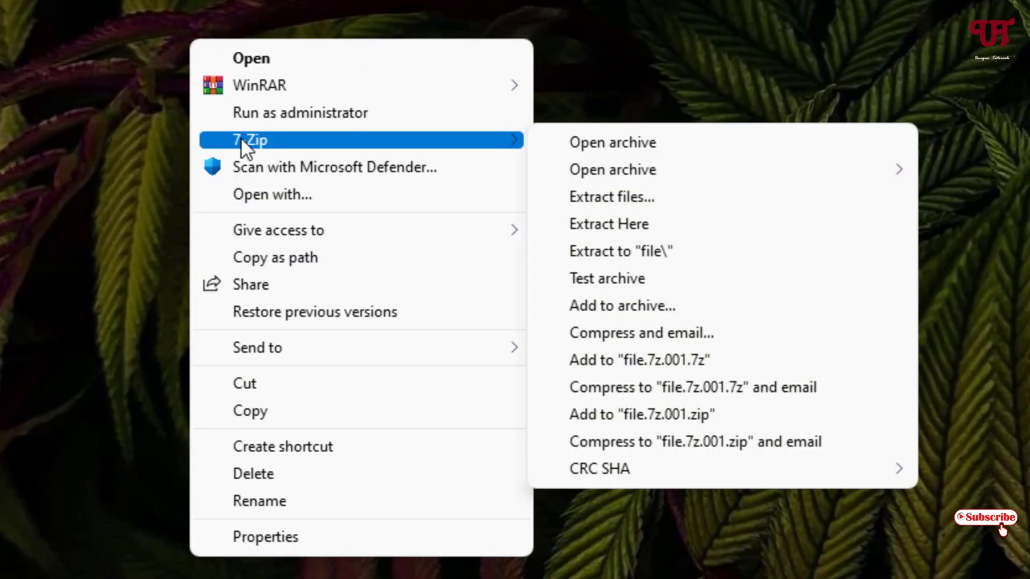
{"action": "left_click", "coordinate": [629, 233]}
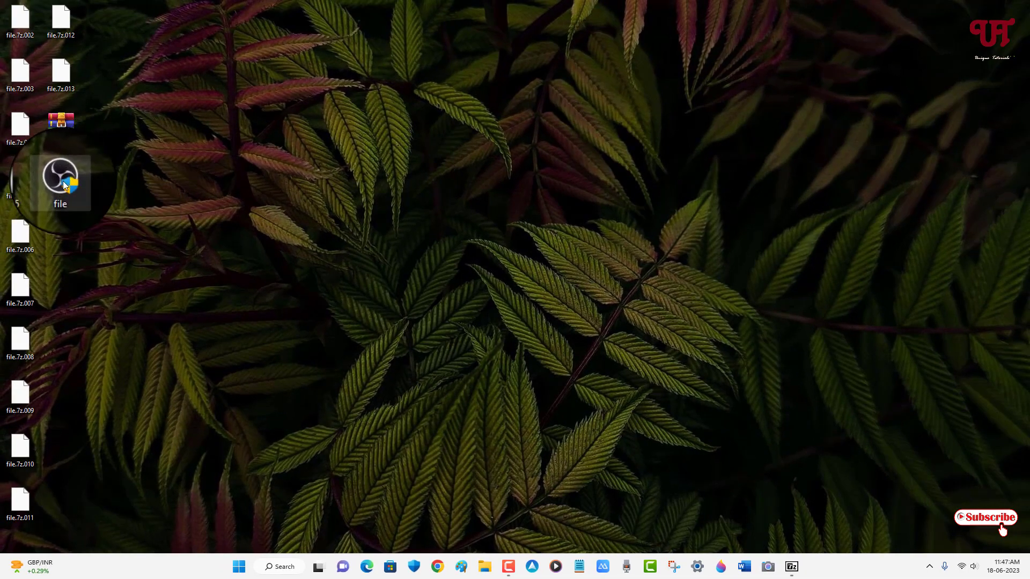
Step: Delete the restored installer and volumes file.7z.002 through file.7z.013, keeping only file.7z
{"action": "key", "text": "Delete"}
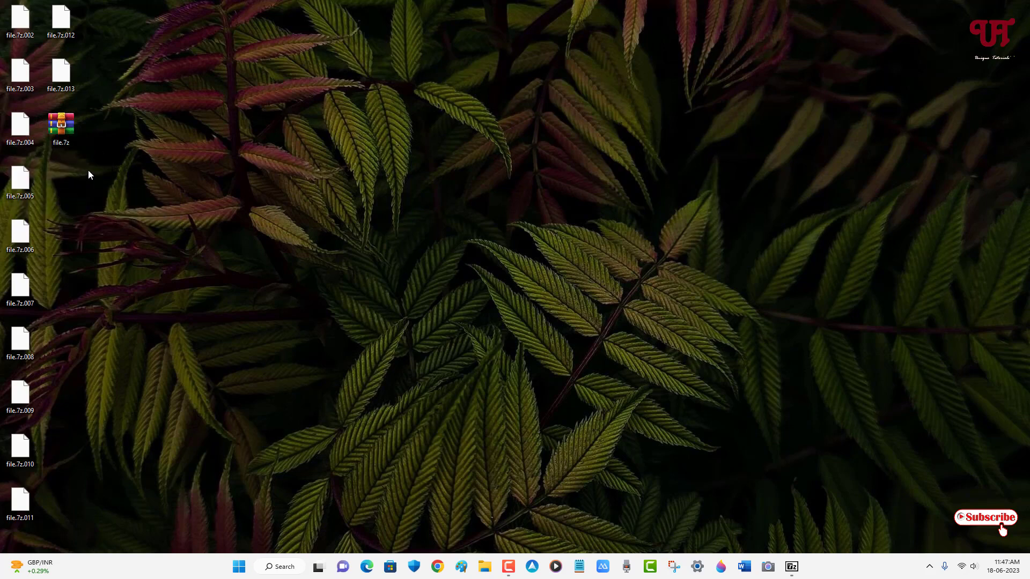
{"action": "left_click", "coordinate": [60, 21]}
{"action": "left_click", "coordinate": [19, 501], "text": "shift"}
{"action": "key", "text": "Delete"}
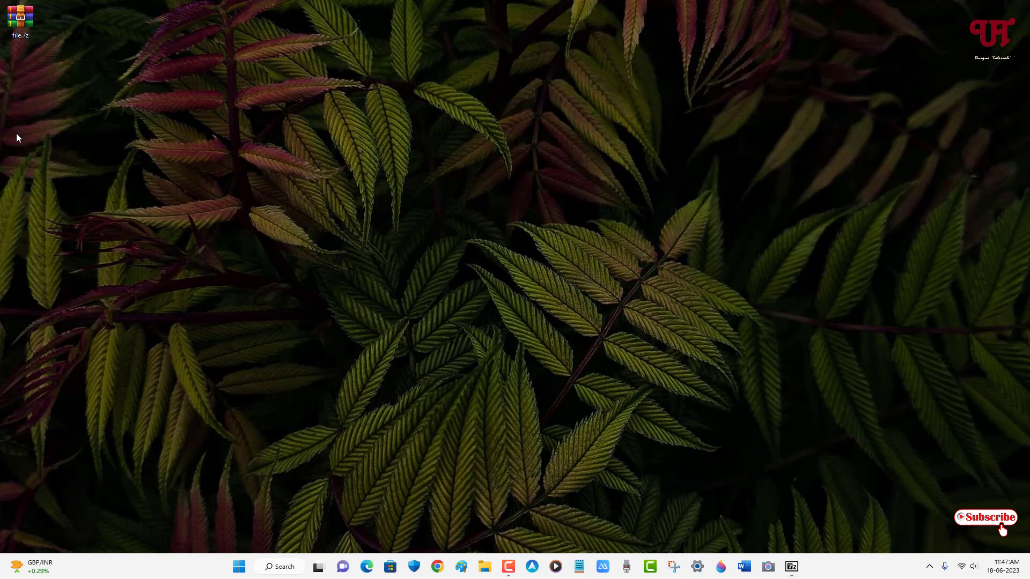
Step: Run 7-Zip Extract Here on the lone file.7z and close the 'Unexpected end of data' error
{"action": "right_click", "coordinate": [29, 33]}
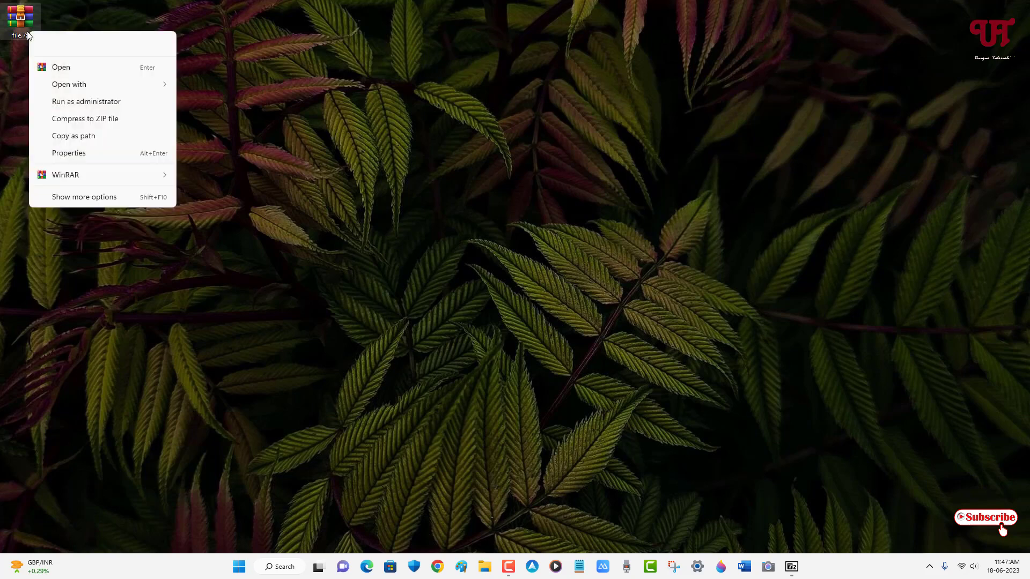
{"action": "left_click", "coordinate": [70, 203]}
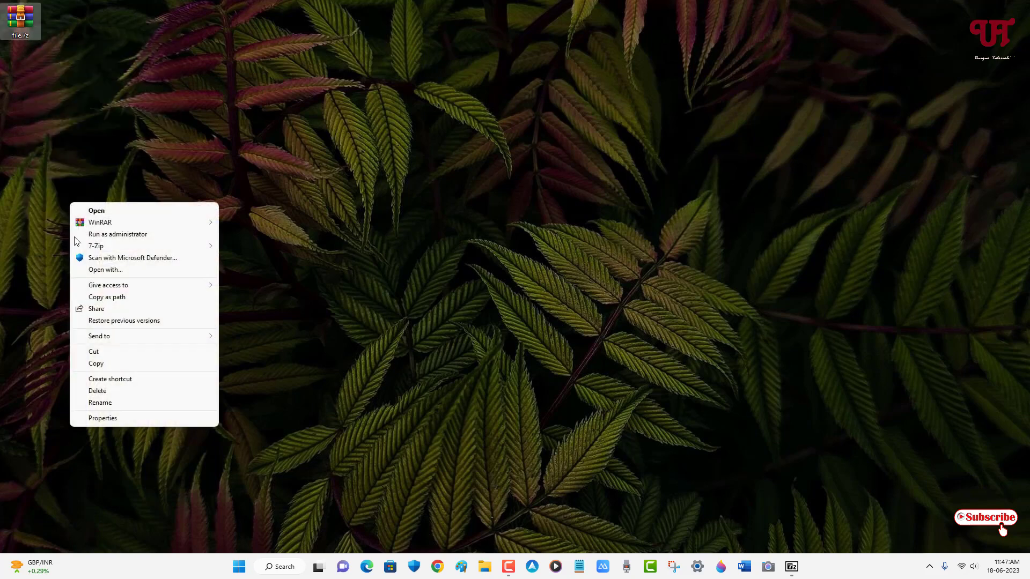
{"action": "mouse_move", "coordinate": [97, 252]}
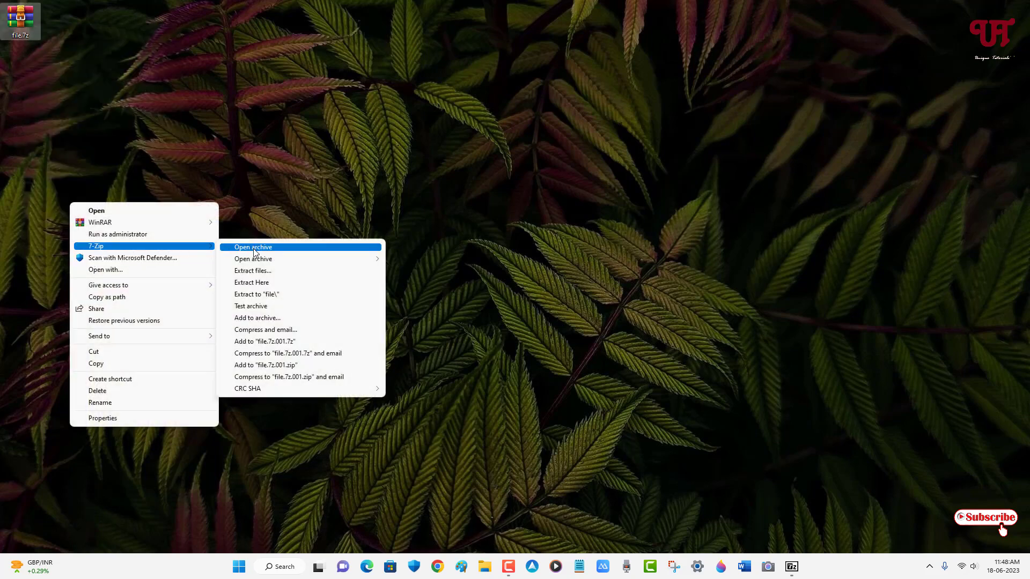
{"action": "left_click", "coordinate": [271, 284]}
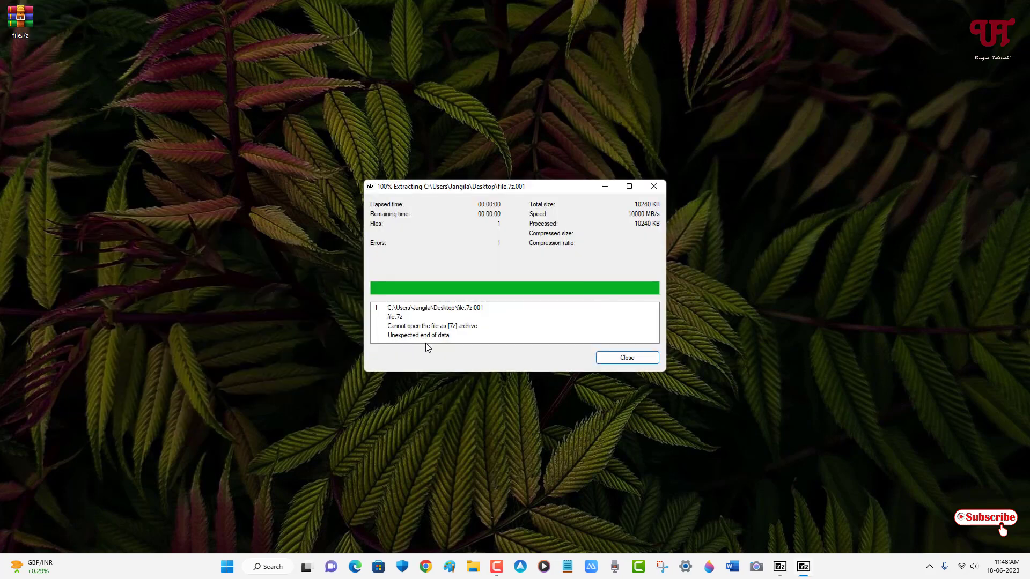
{"action": "left_click", "coordinate": [625, 359]}
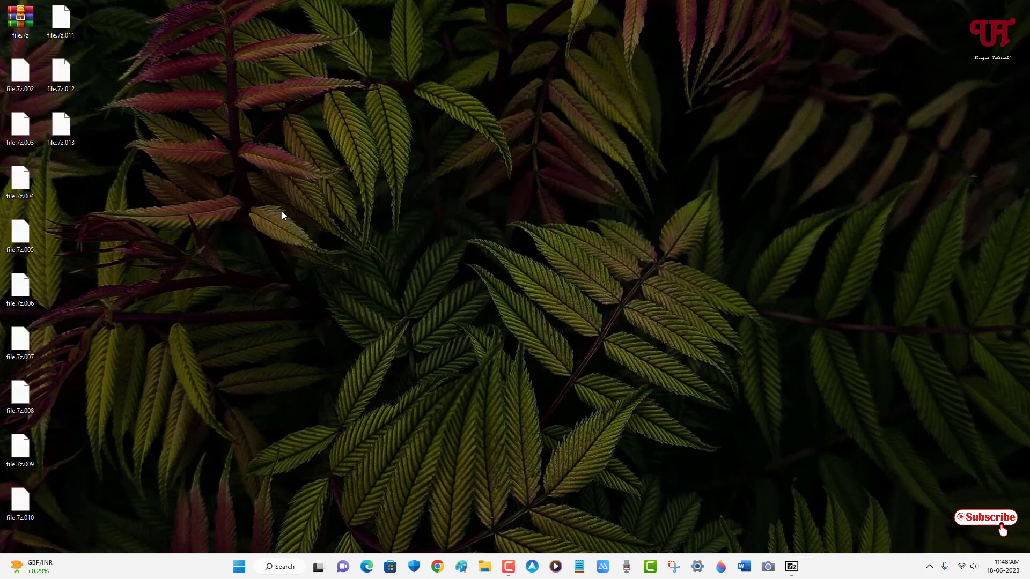